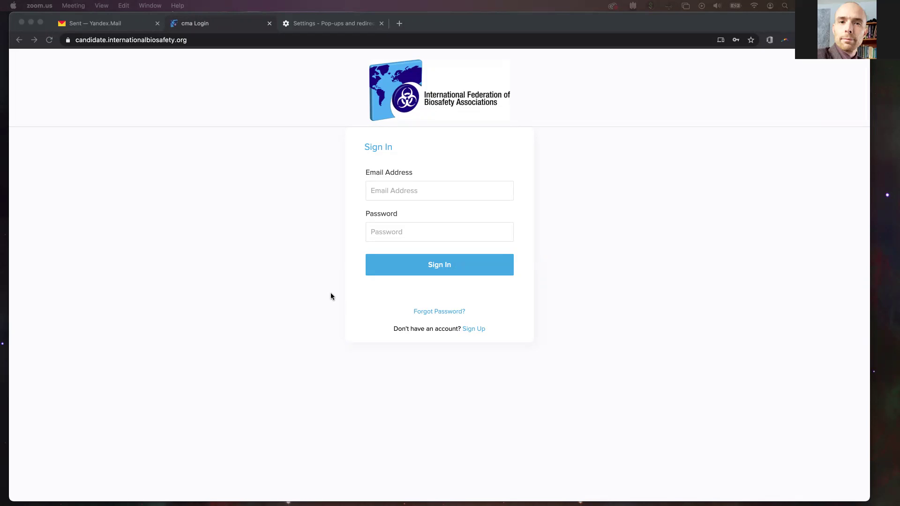
Fill the Sign Up form with the candidate's name, e-mail address and the captcha text, then submit it.
click(471, 331)
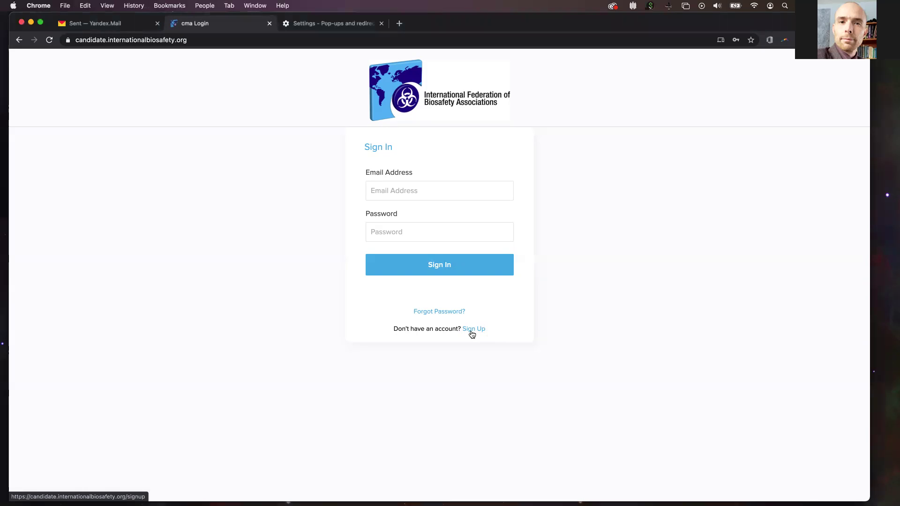
click(472, 333)
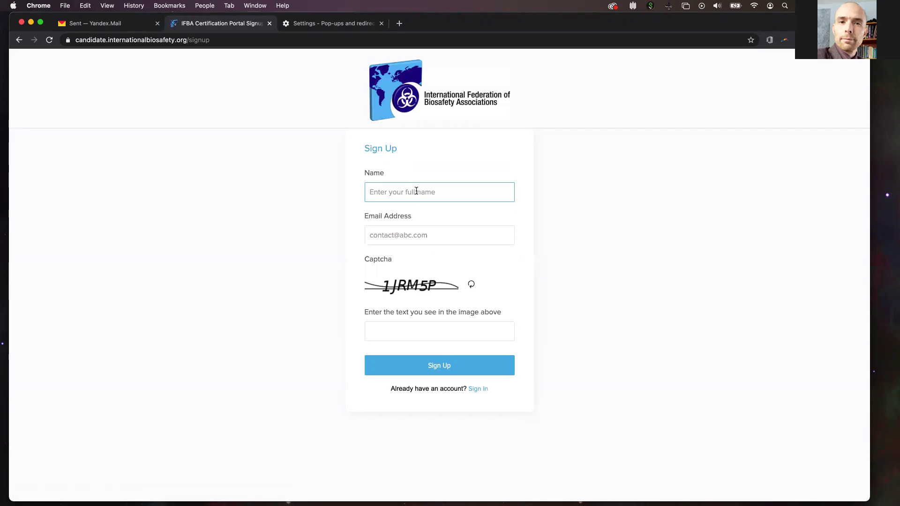
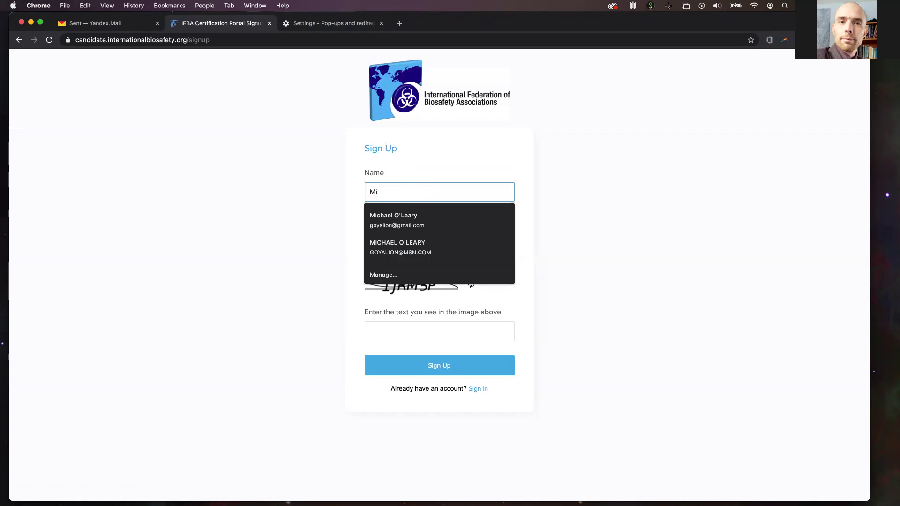
click(576, 214)
click(418, 237)
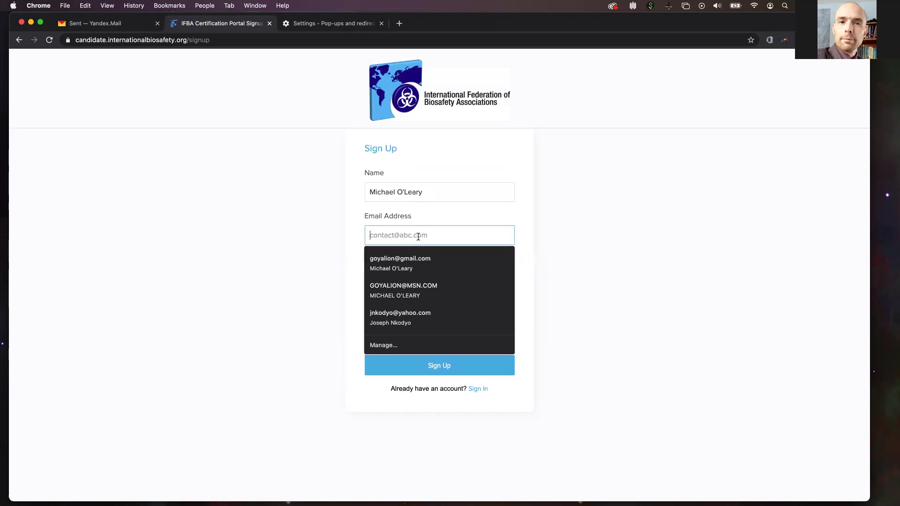
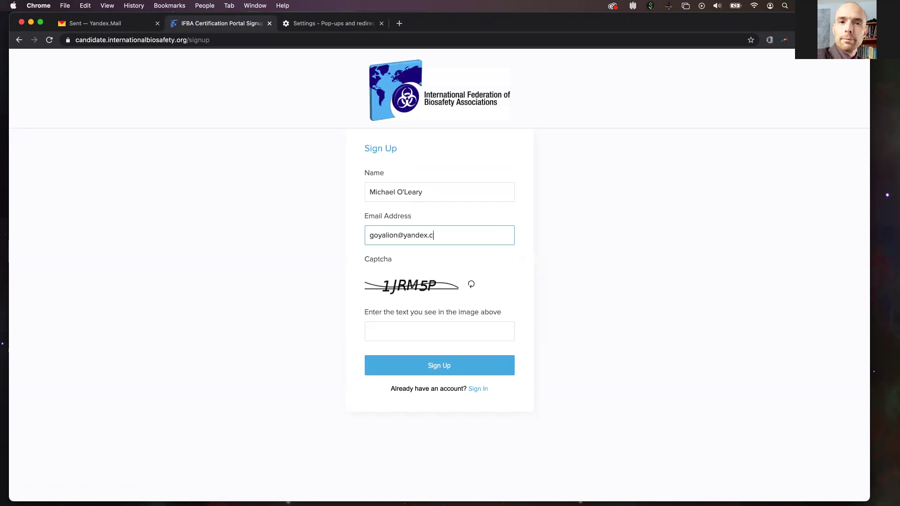
click(403, 333)
text(1)
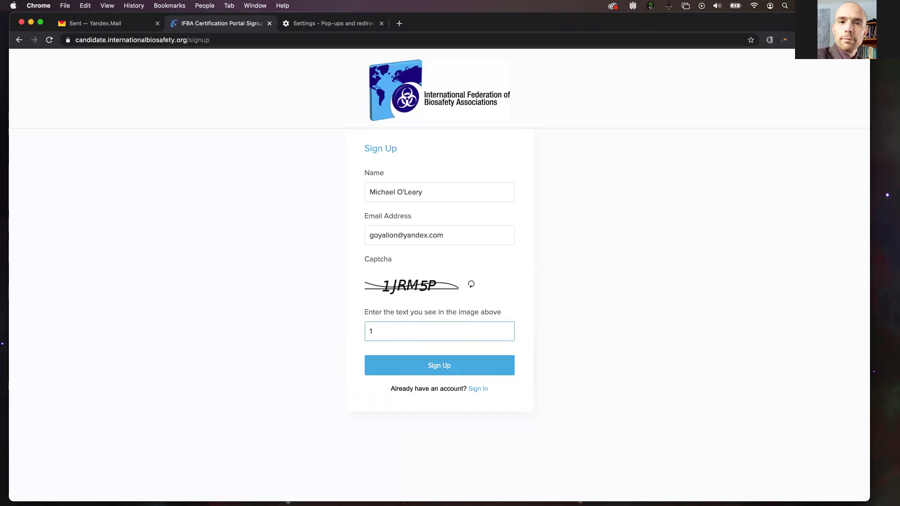
text(JRM5P)
click(433, 367)
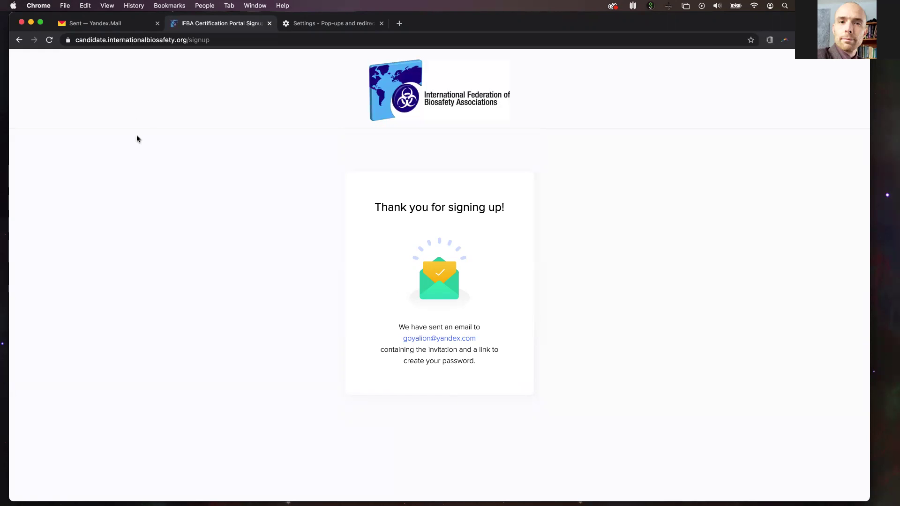
In Yandex Mail, refresh the inbox and open the IFBA 'Complete Your Account' e-mail.
click(102, 24)
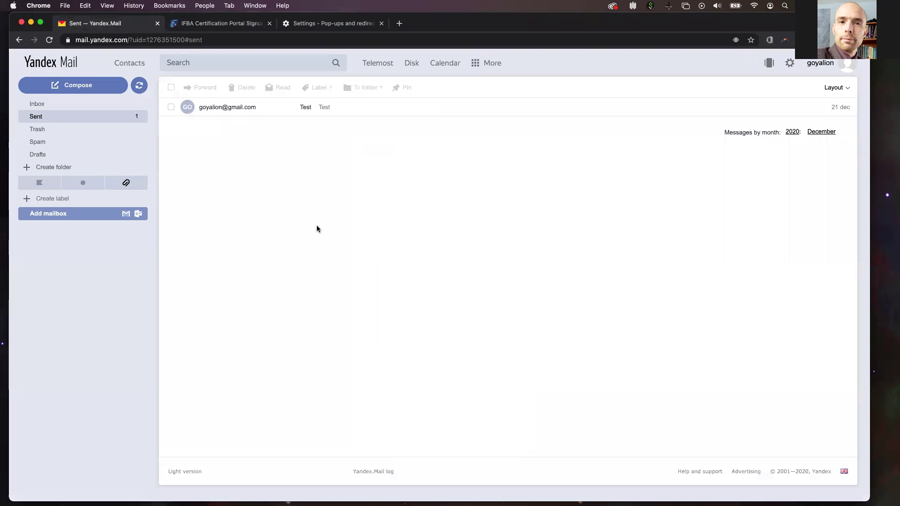
click(50, 108)
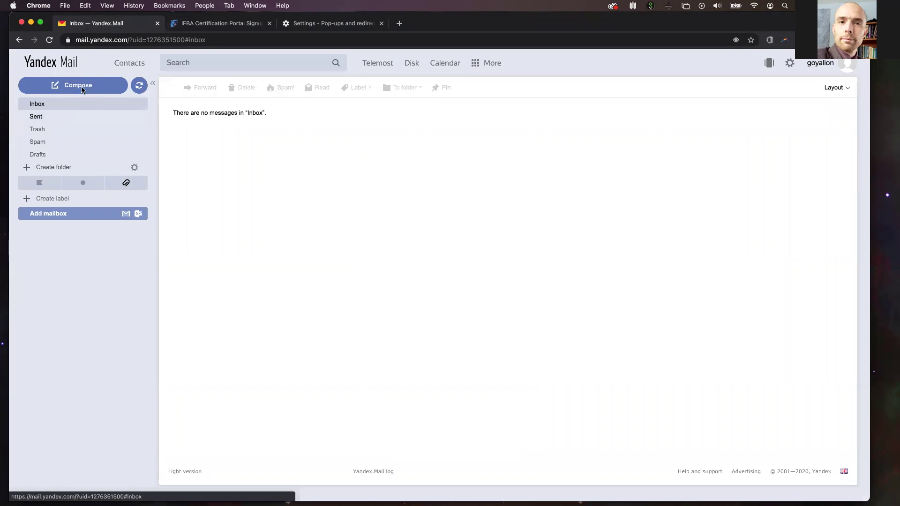
click(137, 86)
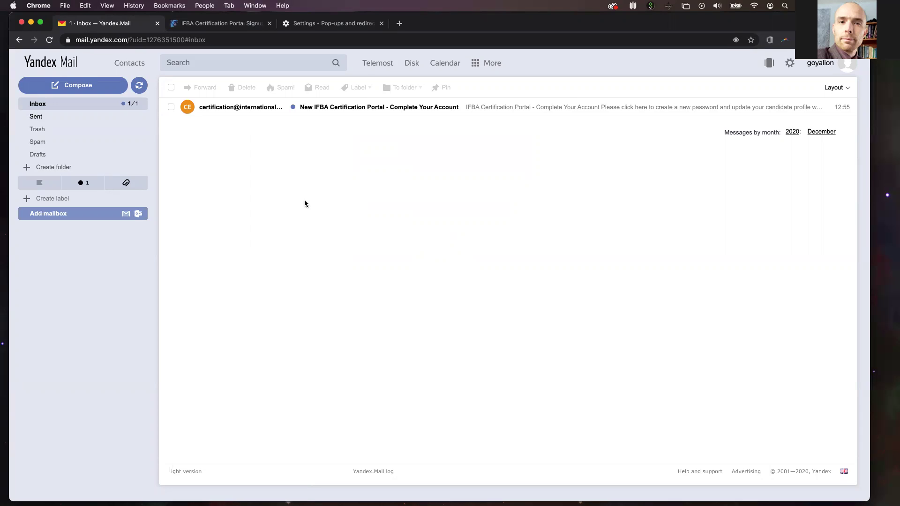
click(501, 111)
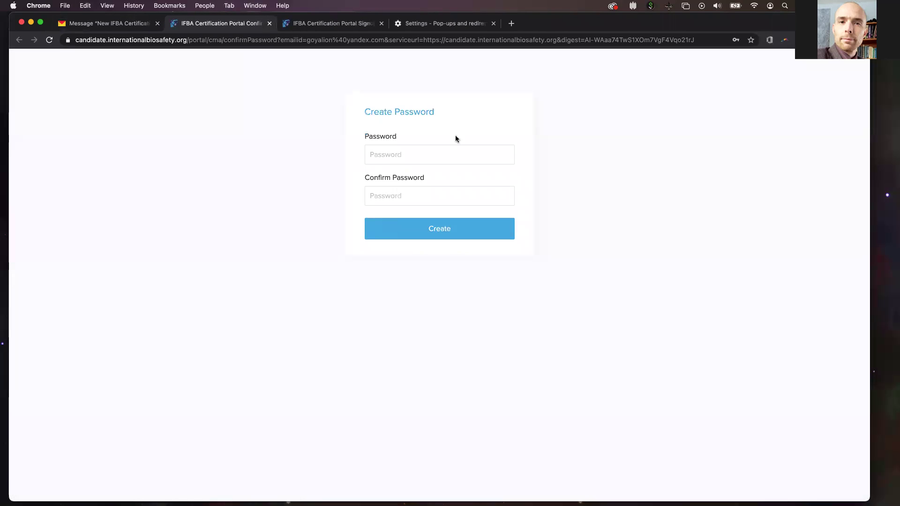
Enter and confirm a new account password, create it, and decline Chrome's offer to save it.
click(383, 158)
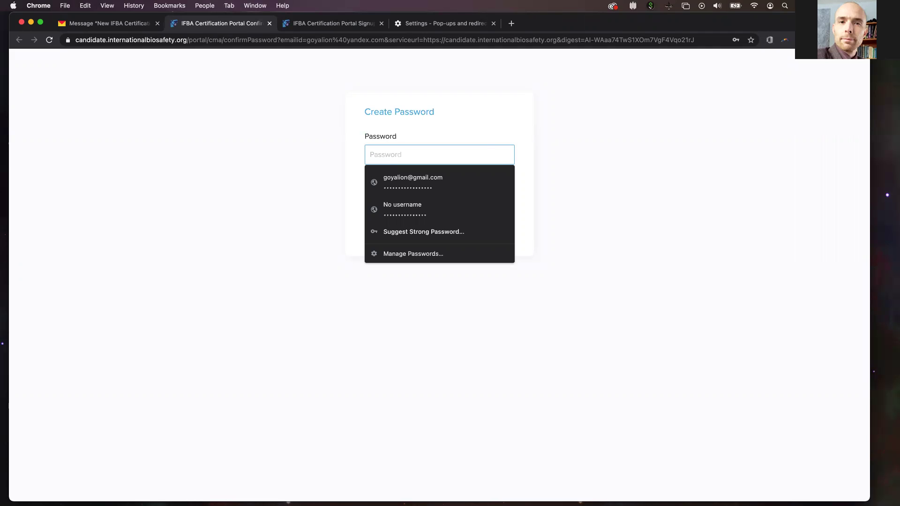
text(aaaaaaaa)
click(583, 196)
click(431, 194)
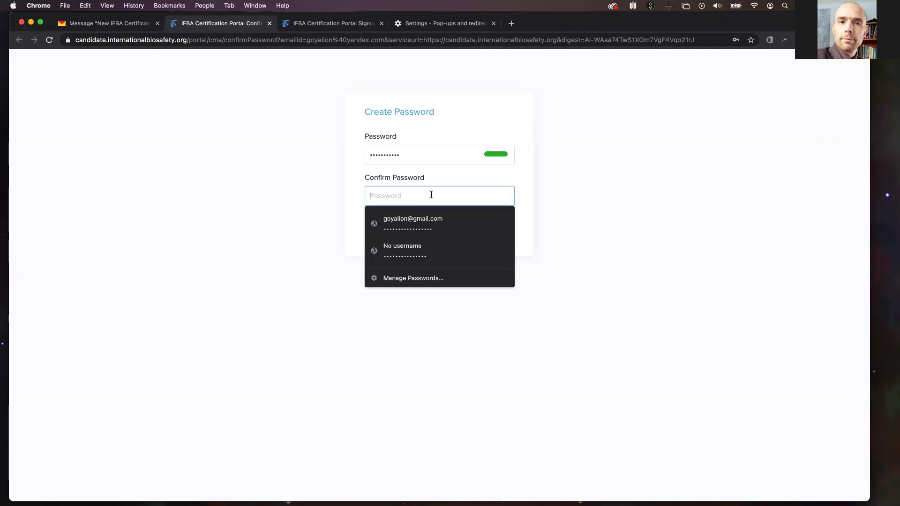
text(aa)
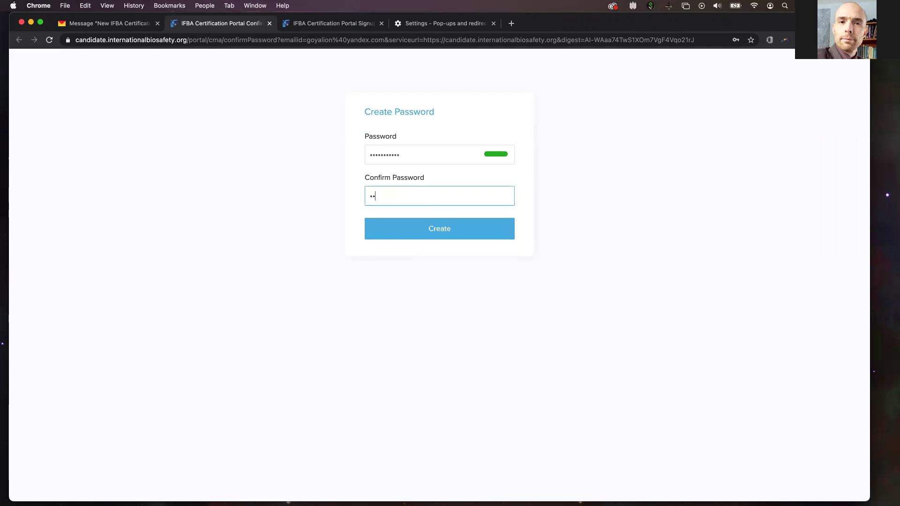
text(aaaaaaaaaa)
click(442, 230)
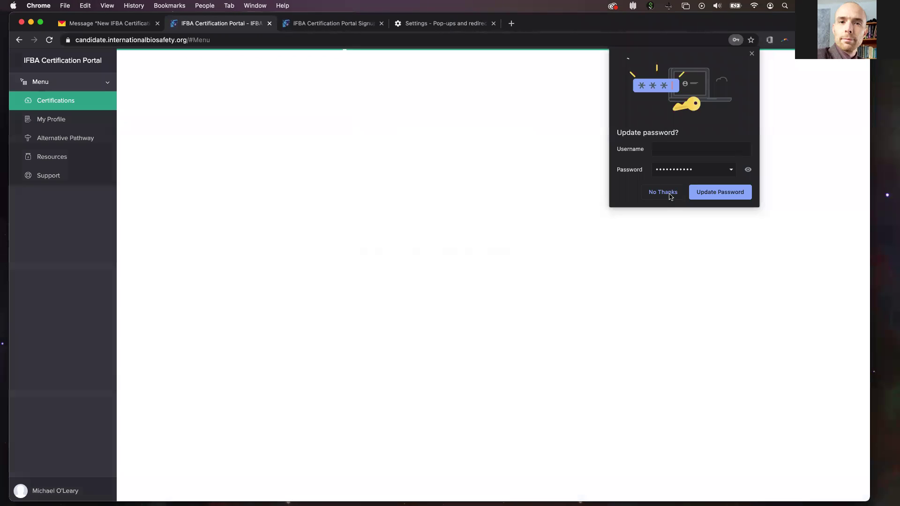
click(663, 192)
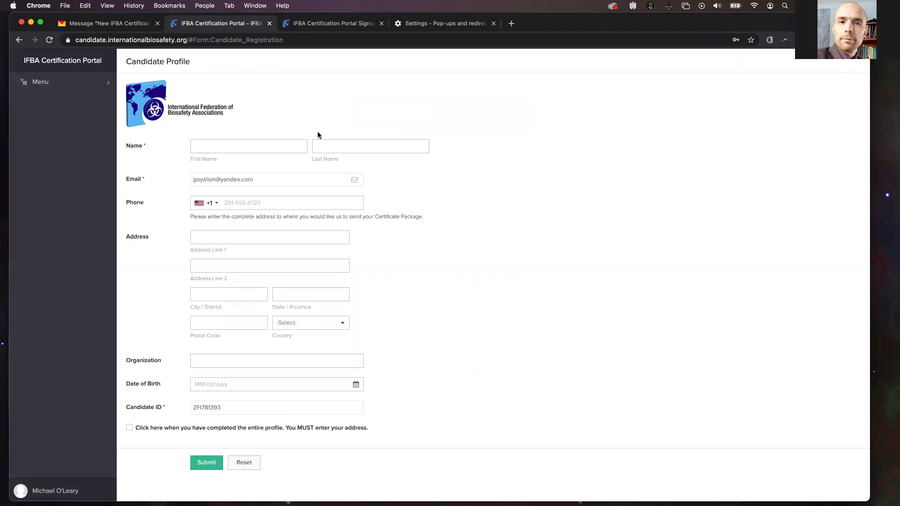
Enter the candidate's first and last name in the profile.
click(274, 147)
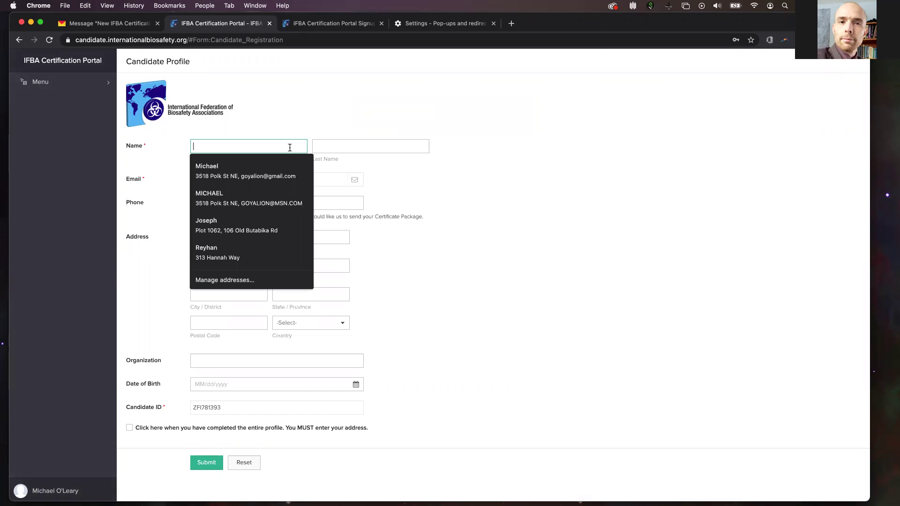
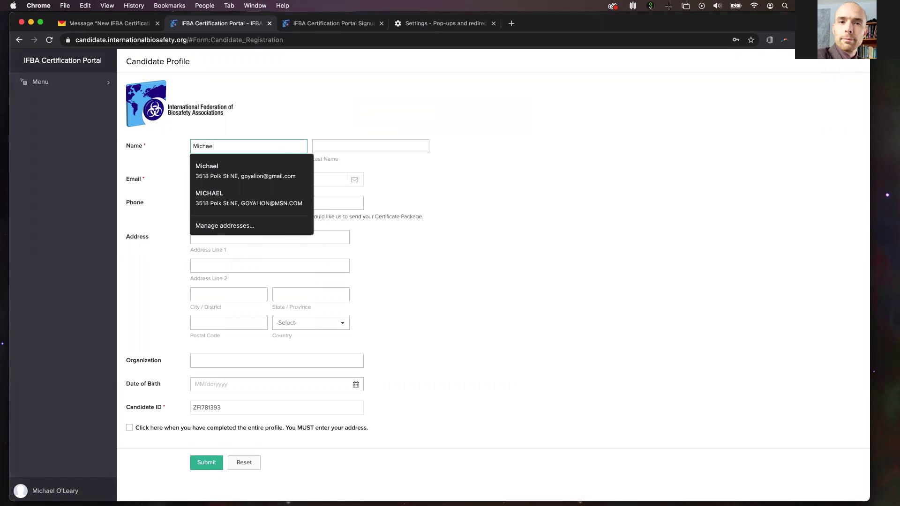
key(Tab)
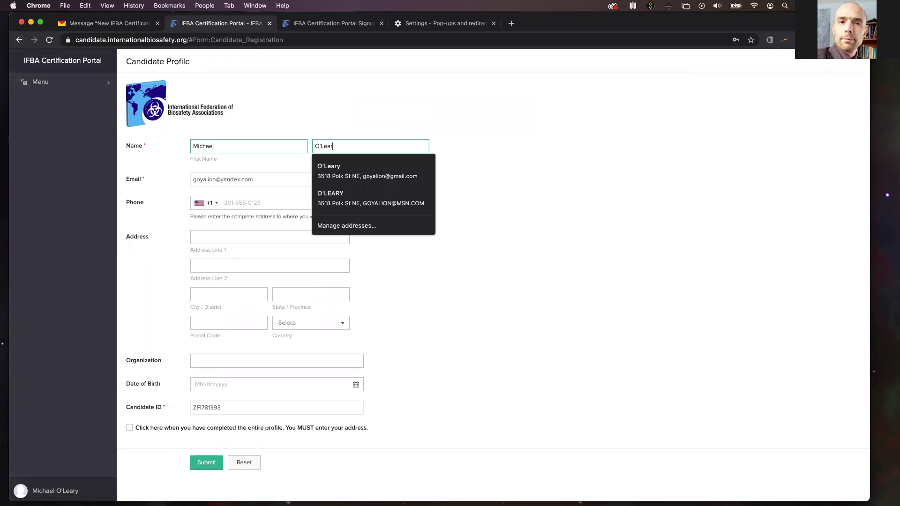
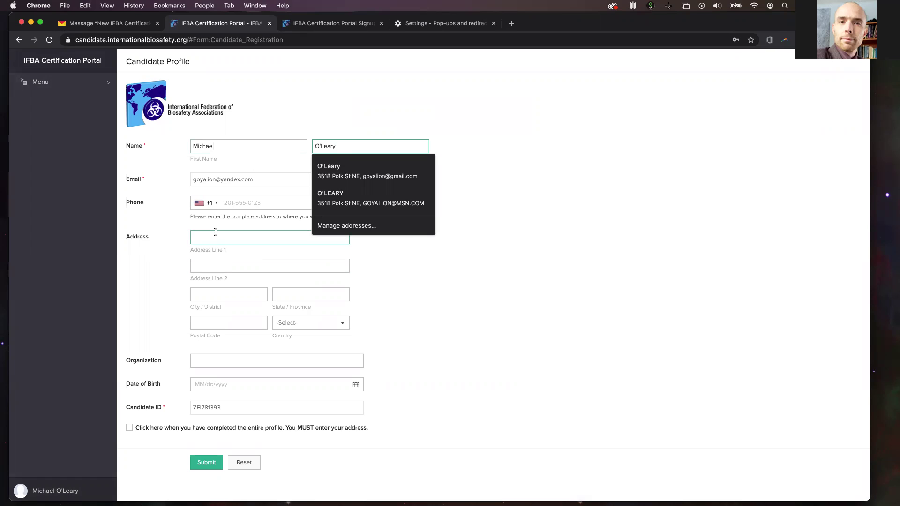
Autofill the saved phone and postal address, and set Organization to IFBA.
click(215, 236)
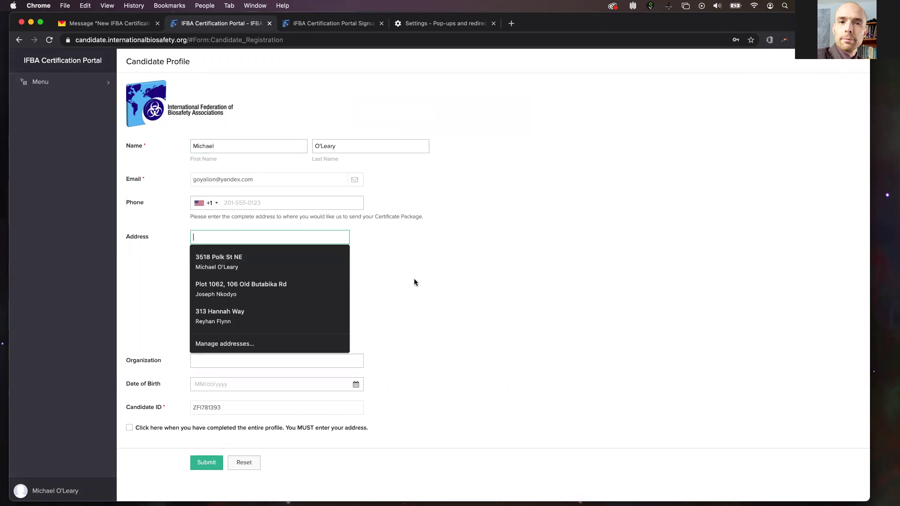
click(269, 263)
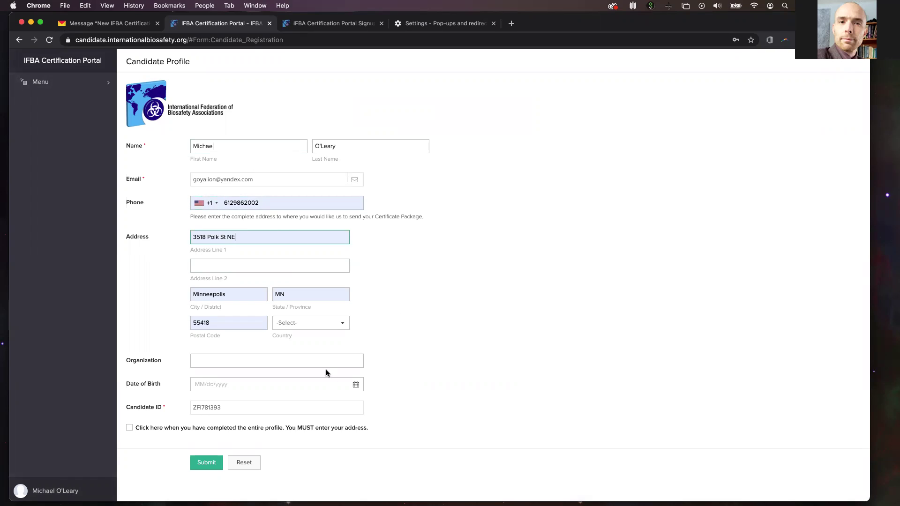
click(318, 361)
text(IFBA)
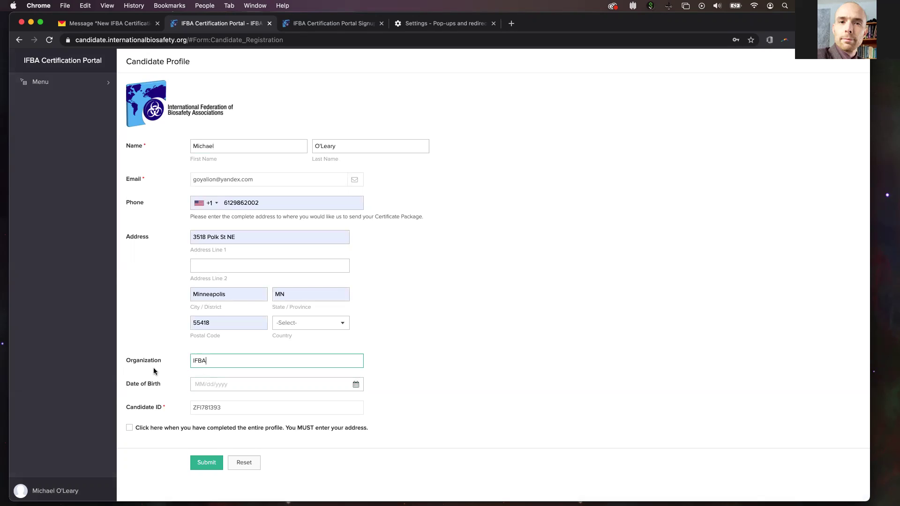
click(222, 385)
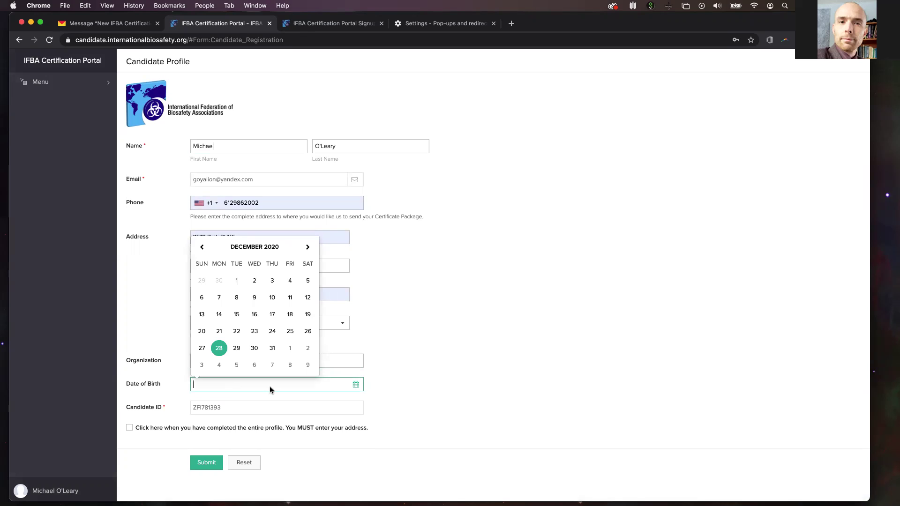
click(443, 407)
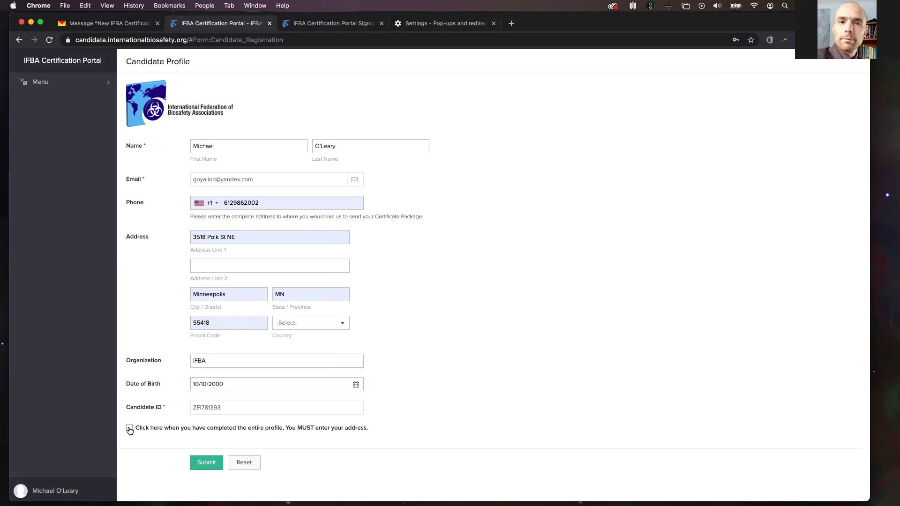
click(129, 429)
click(197, 466)
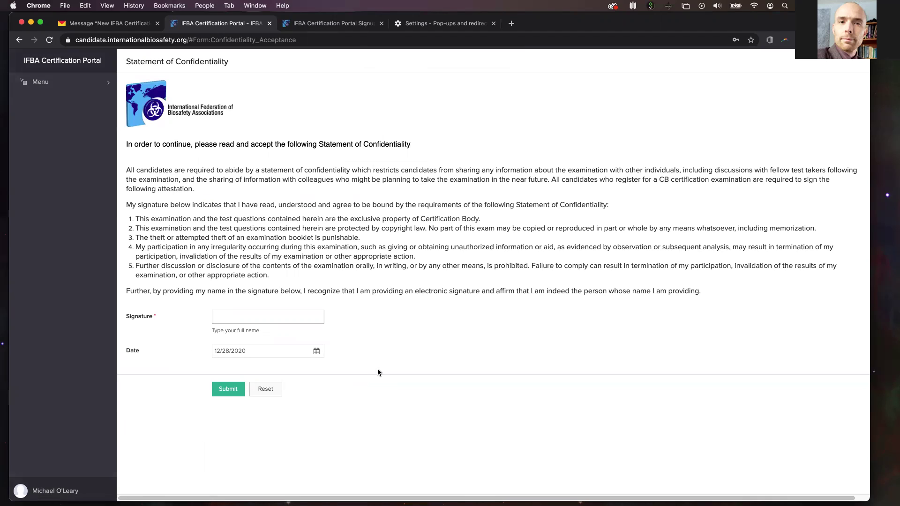
Type the candidate's full name into the confidentiality statement's Signature field and submit it.
click(266, 317)
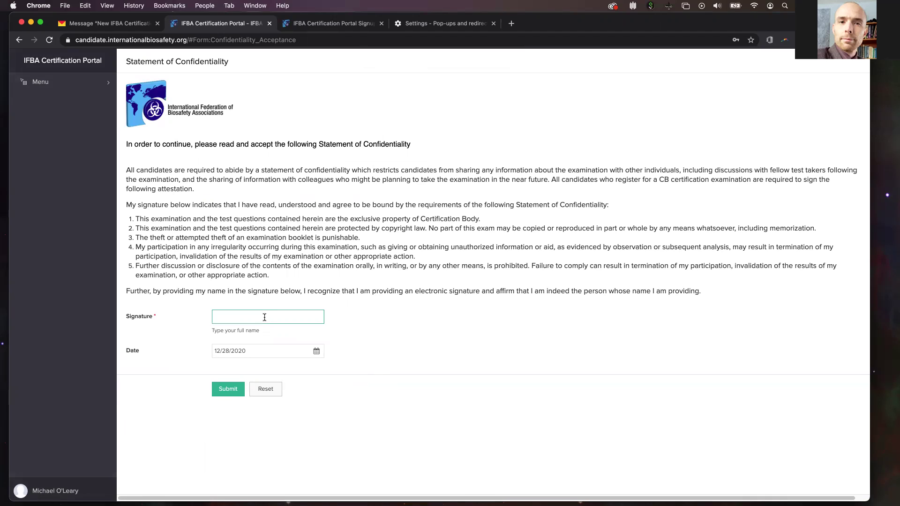
click(272, 185)
click(256, 317)
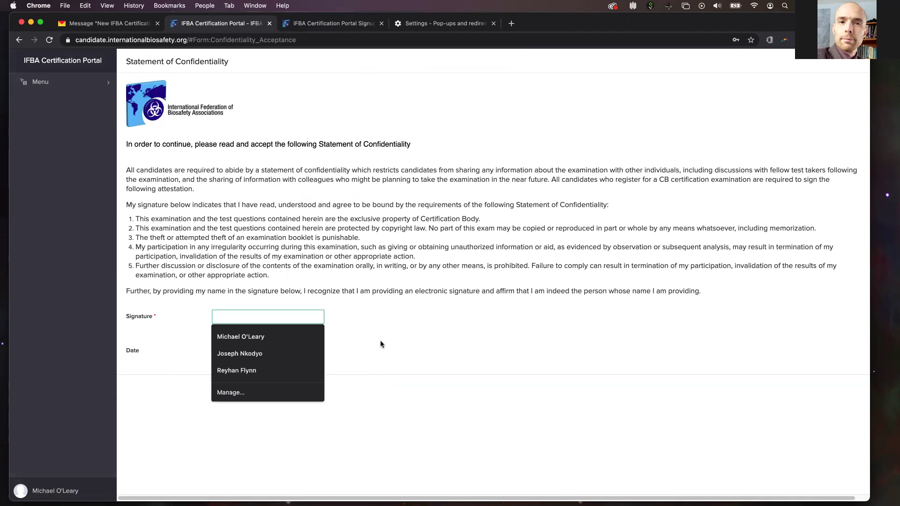
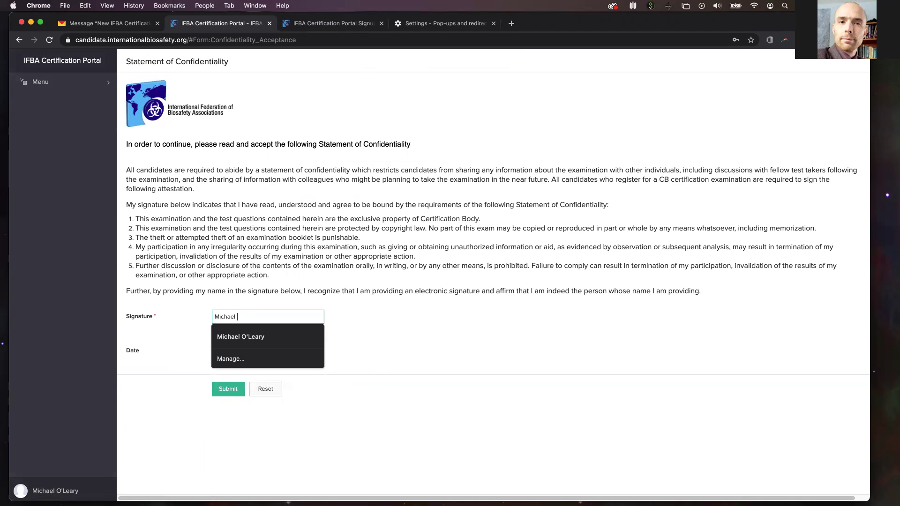
click(426, 325)
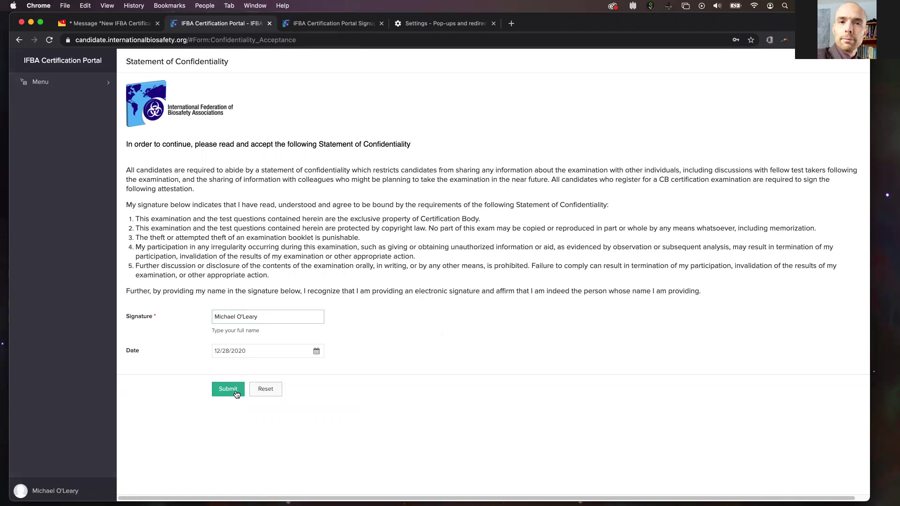
click(237, 393)
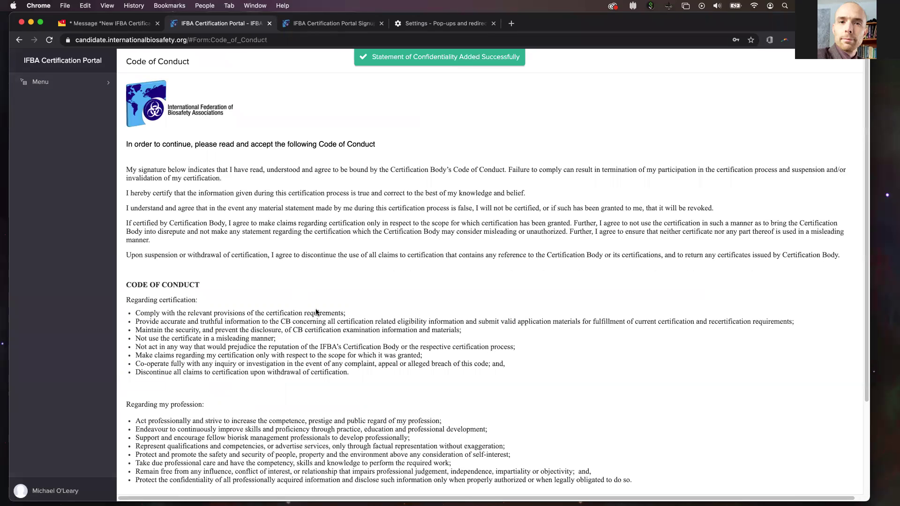
Type the candidate's full name into the Code of Conduct Signature field and submit it.
scroll(311, 314, down, 5)
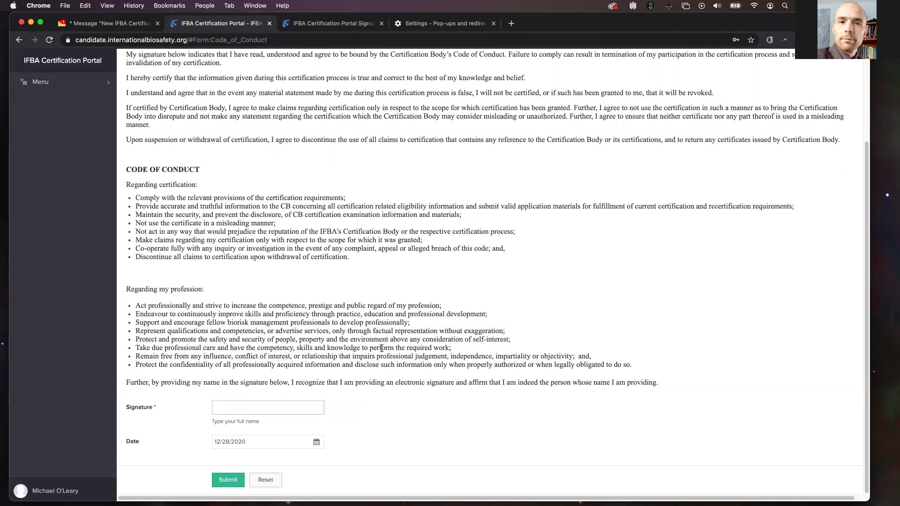
scroll(381, 348, up, 3)
scroll(381, 348, down, 2)
click(280, 417)
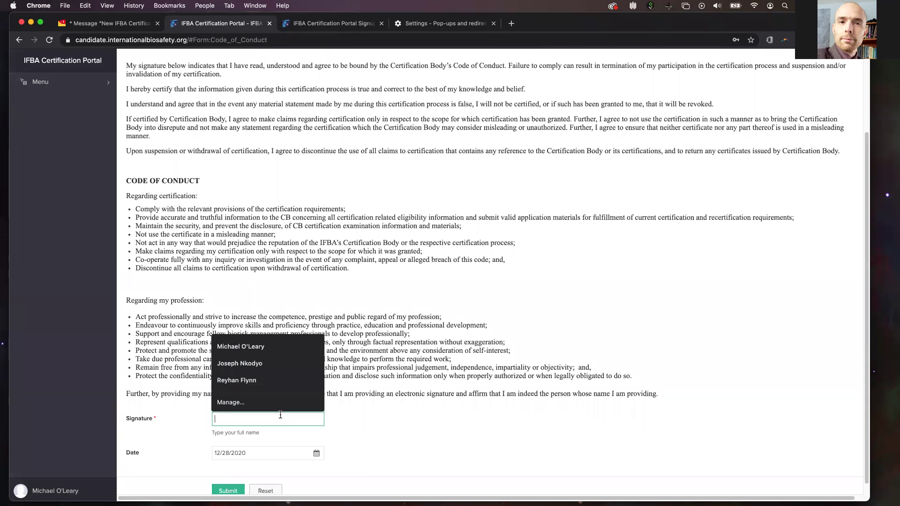
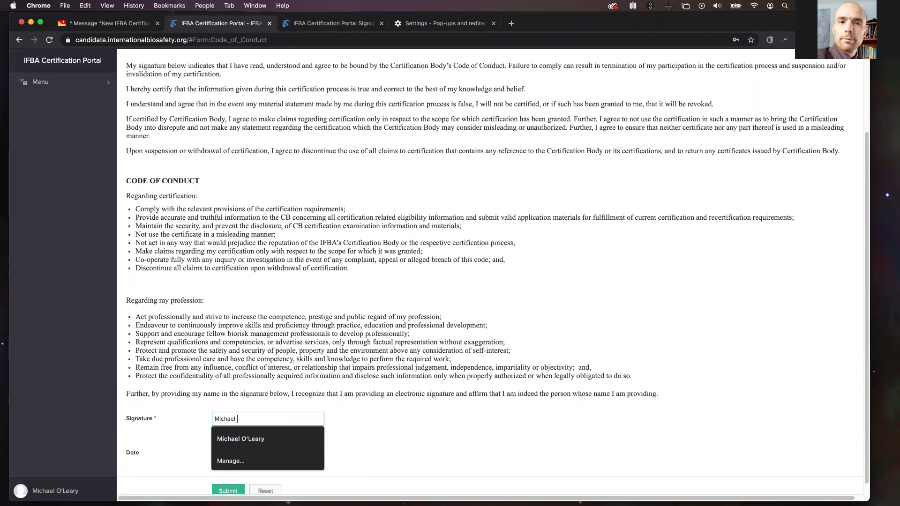
click(396, 418)
scroll(392, 420, down, 1)
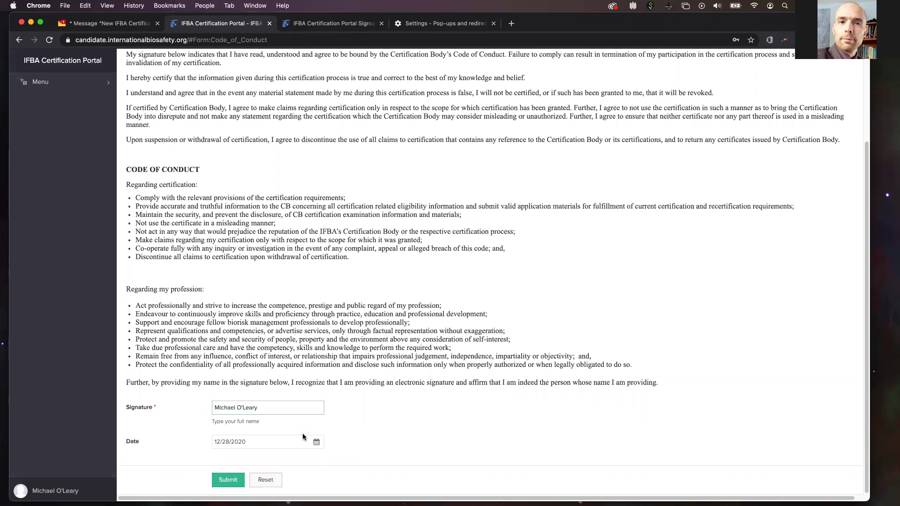
click(227, 480)
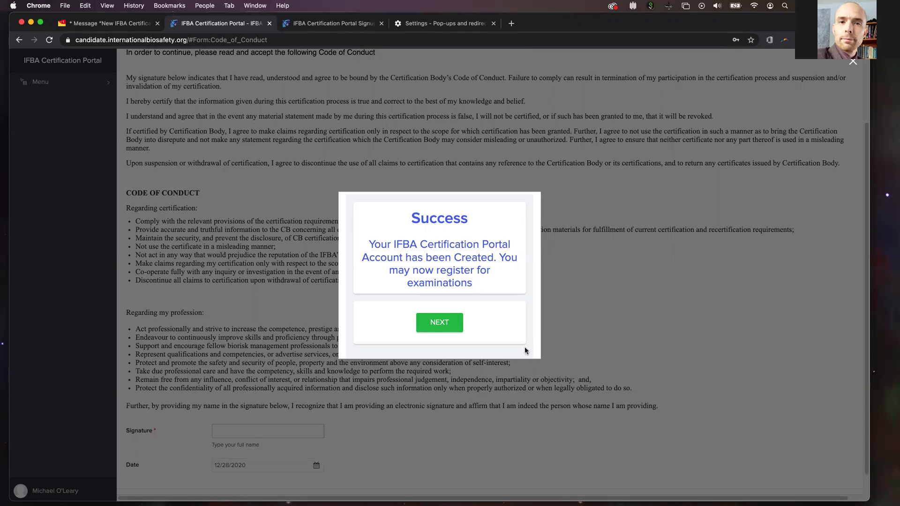
Dismiss the account-created Success message with NEXT to reach the exams dashboard.
click(430, 329)
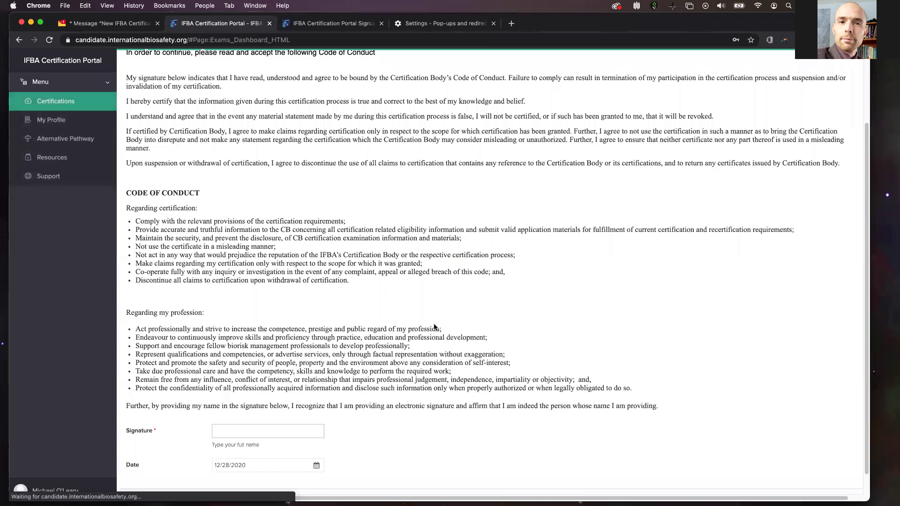